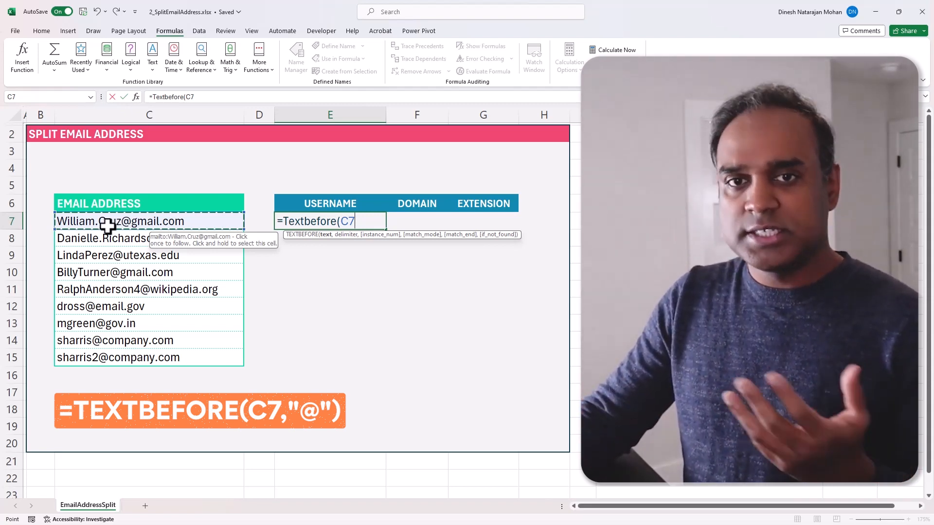
Complete the username formula =TEXTBEFORE(C7,"@") in E7 and fill it down through E15.
{"action": "type", "text": ","}
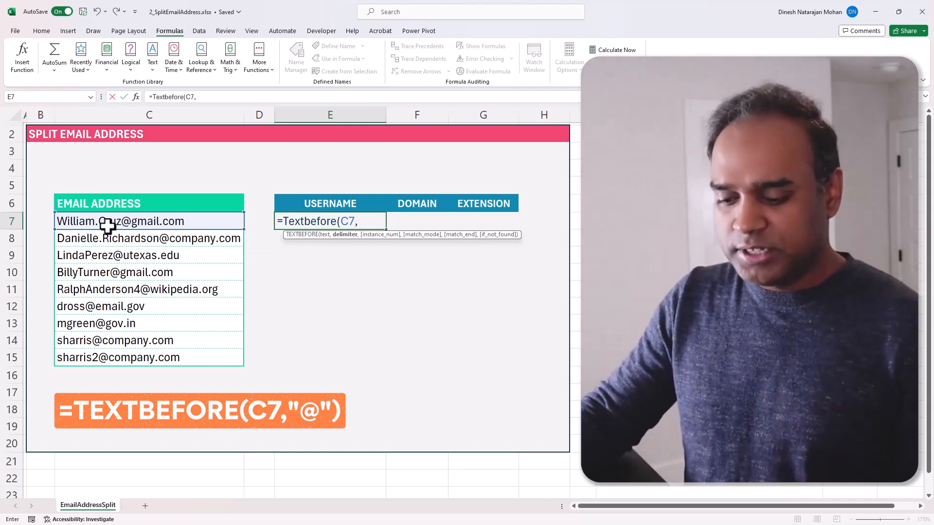
{"action": "type", "text": "\"@"}
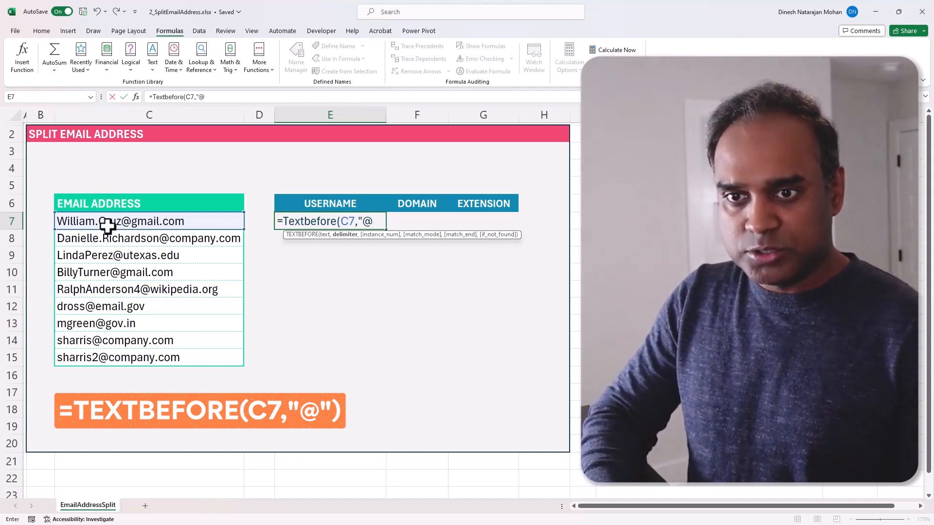
{"action": "type", "text": "\""}
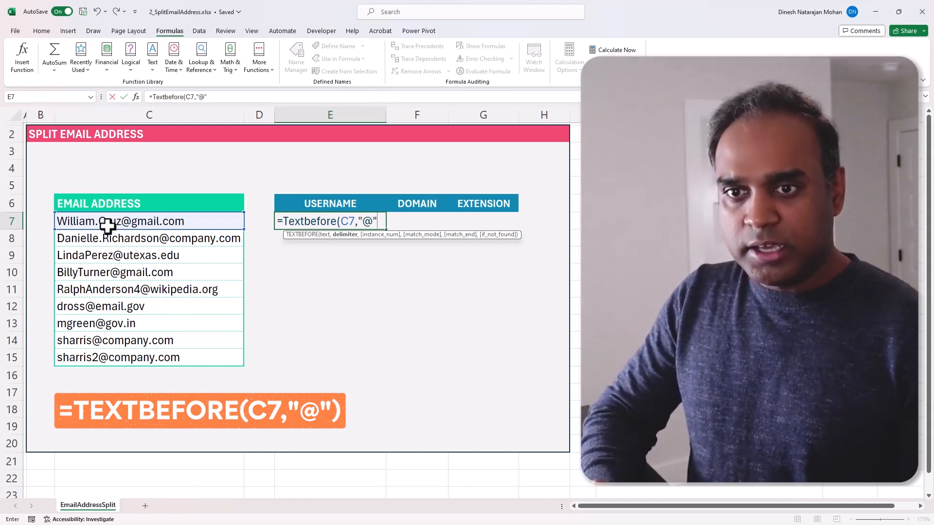
{"action": "type", "text": ")"}
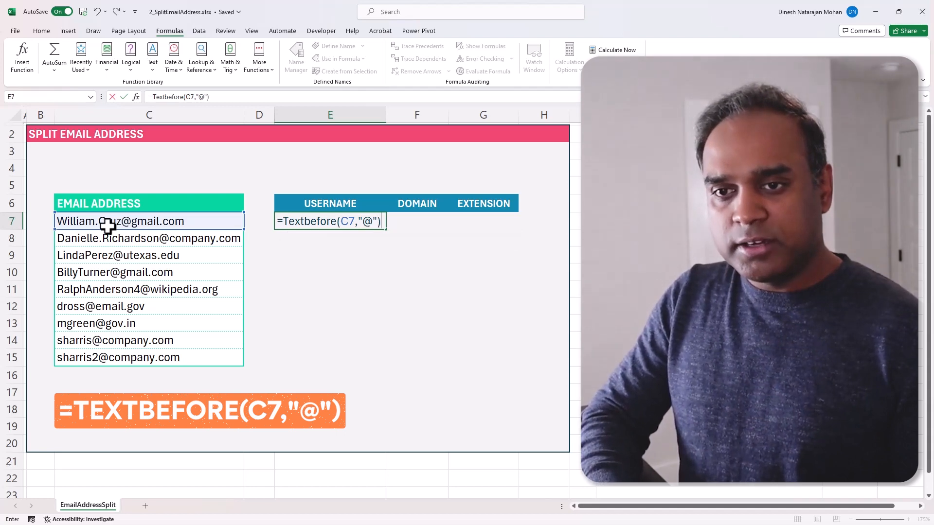
{"action": "key", "text": "Return"}
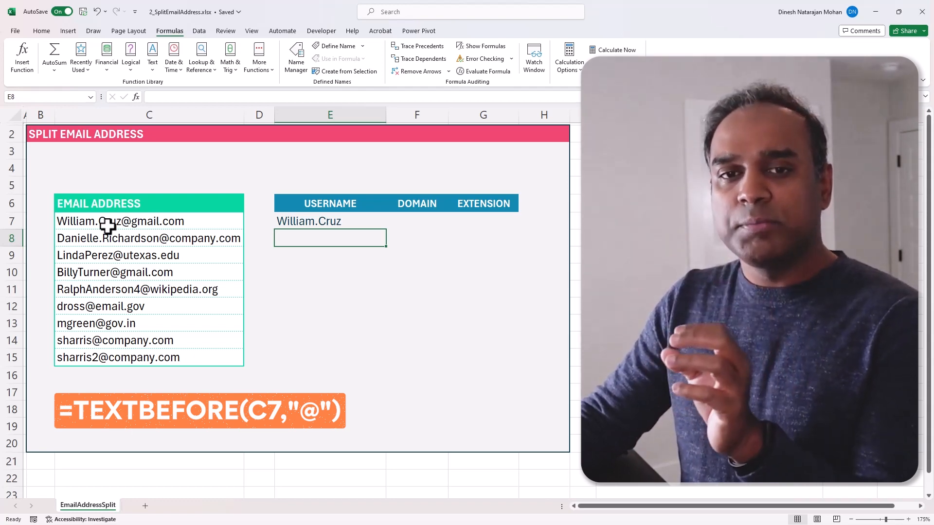
{"action": "left_click", "coordinate": [340, 223]}
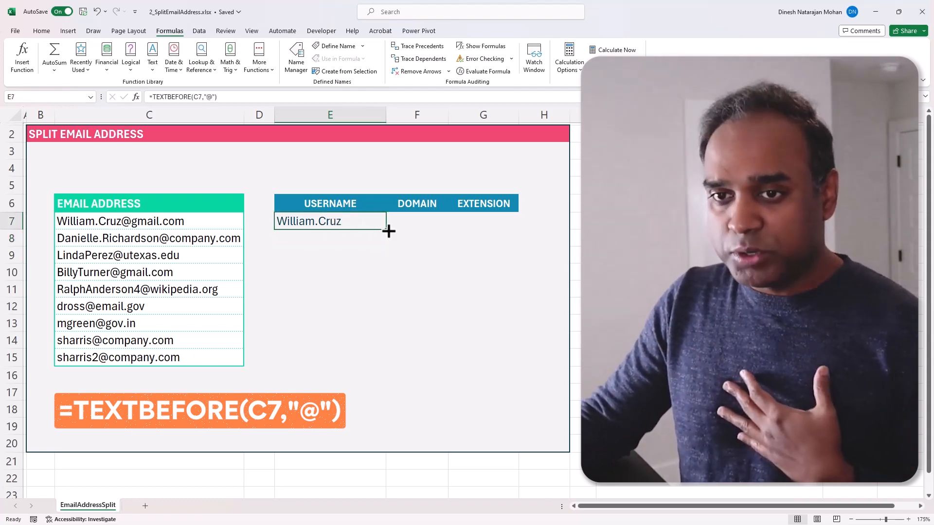
{"action": "left_click_drag", "start_coordinate": [388, 232], "coordinate": [369, 359]}
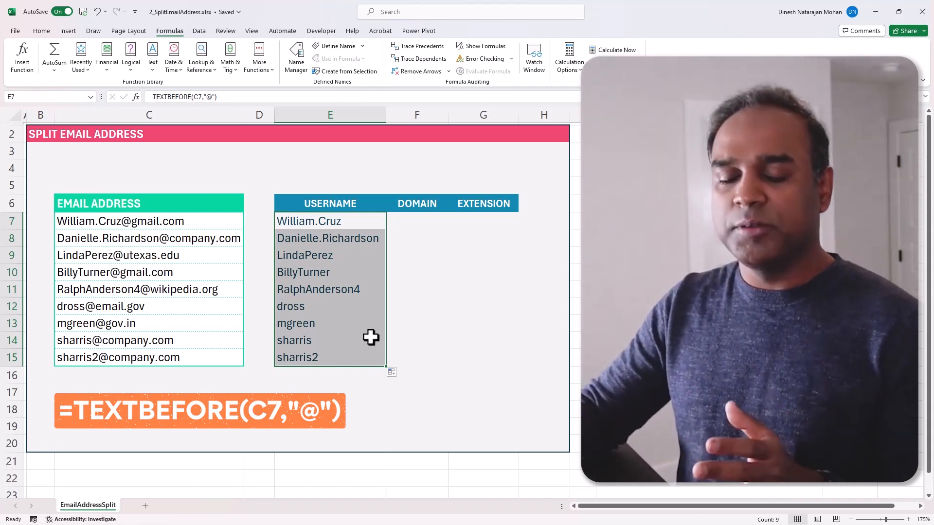
Enter =TEXTAFTER(C7,"@") in F7 to extract the part of the email address after the @ sign.
{"action": "left_click", "coordinate": [411, 219]}
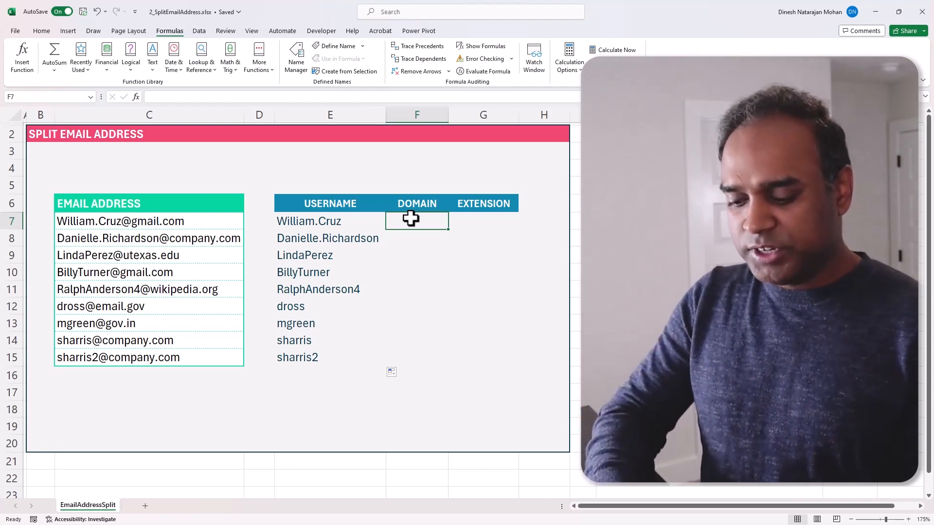
{"action": "type", "text": "=text"}
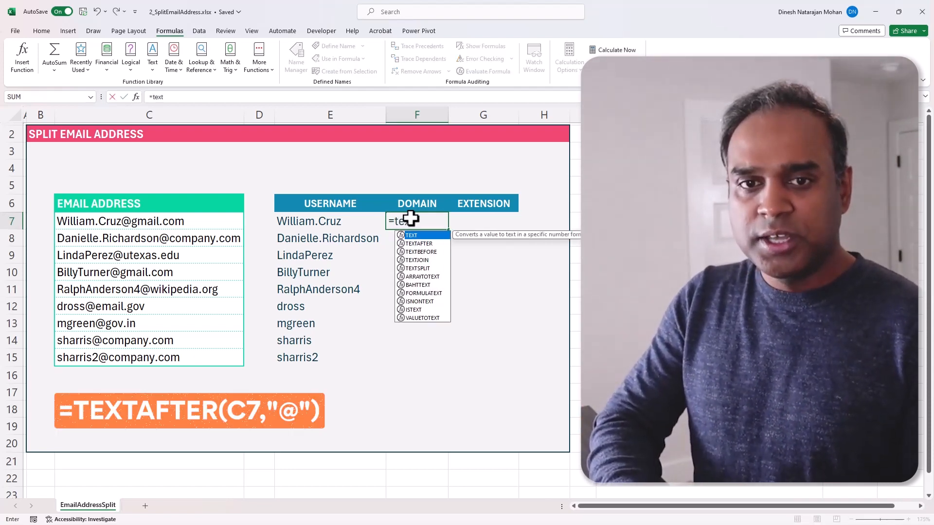
{"action": "type", "text": "after("}
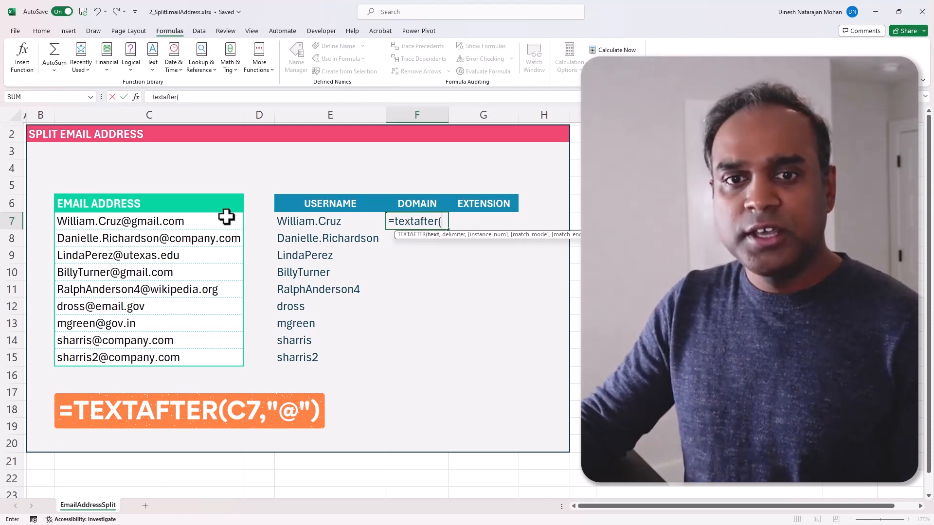
{"action": "left_click", "coordinate": [205, 222]}
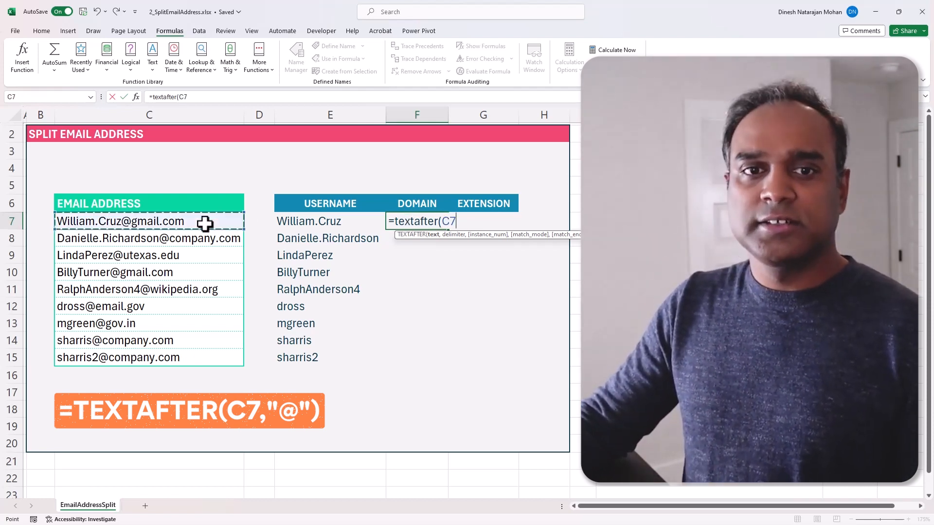
{"action": "type", "text": ","}
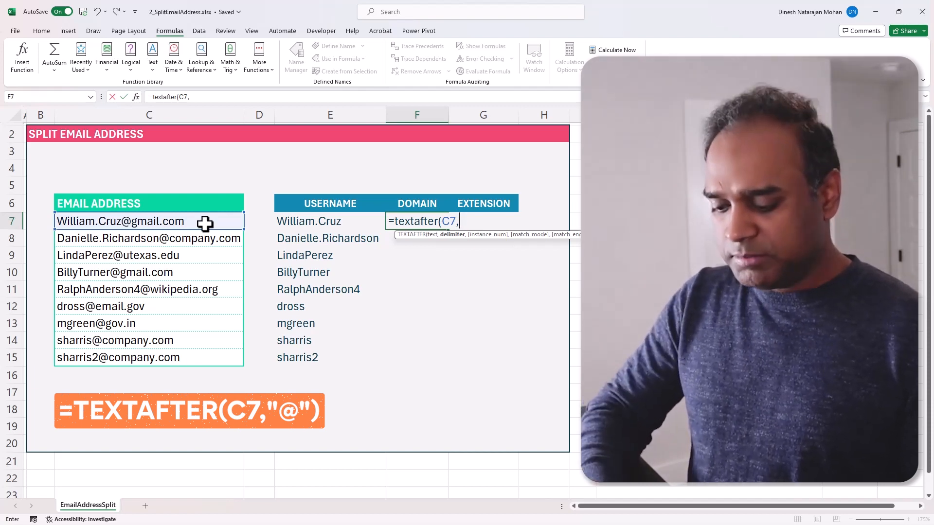
{"action": "type", "text": "\""}
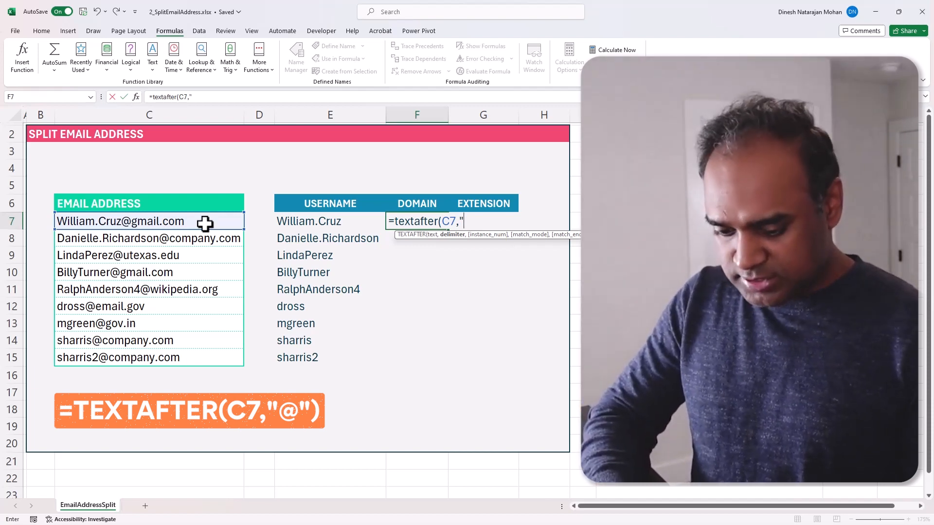
{"action": "type", "text": "@\""}
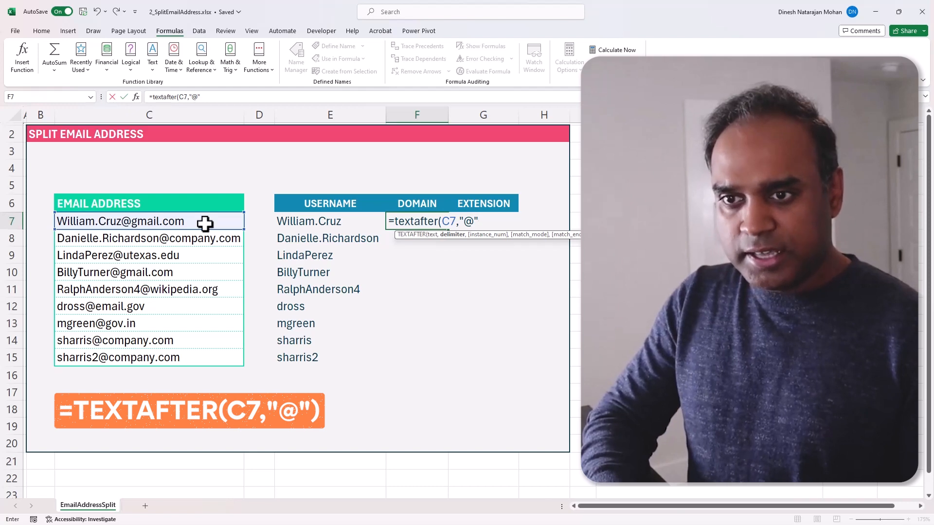
{"action": "type", "text": ")"}
{"action": "key", "text": "Return"}
Edit the F7 formula to =TEXTBEFORE(TEXTAFTER(C7,"@"),".") and fill it down through F15.
{"action": "key", "text": "Up"}
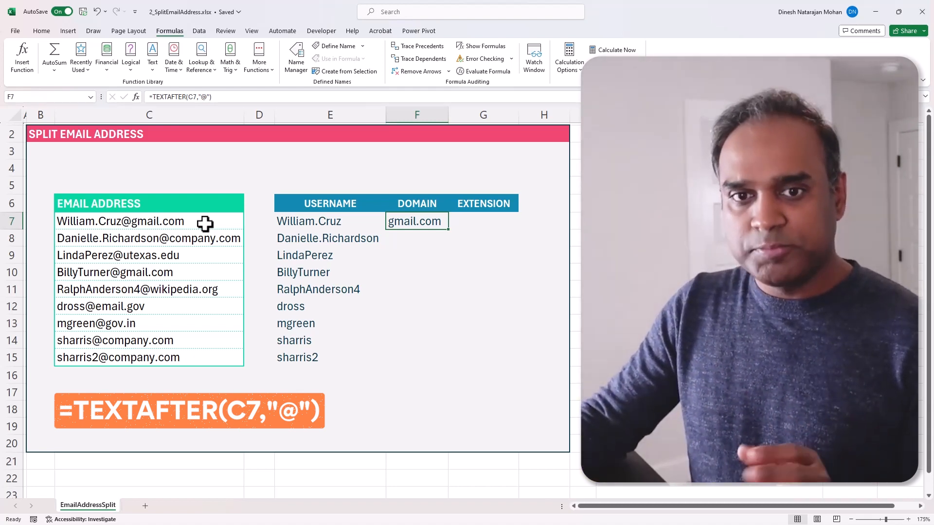
{"action": "left_click", "coordinate": [154, 97]}
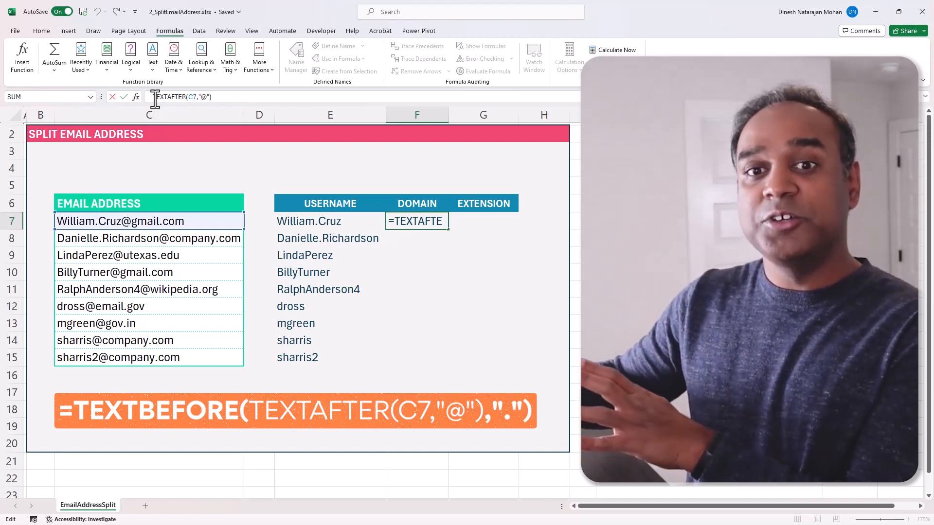
{"action": "type", "text": "ext"}
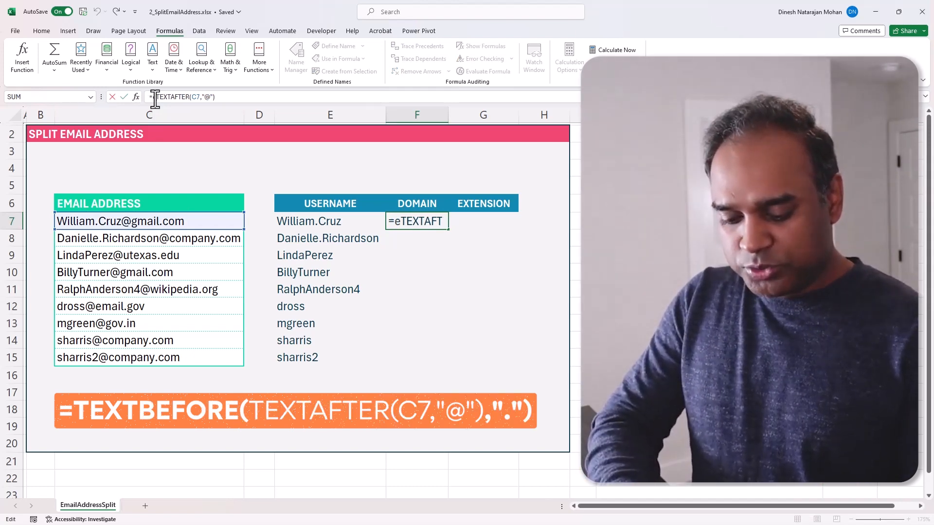
{"action": "type", "text": "before("}
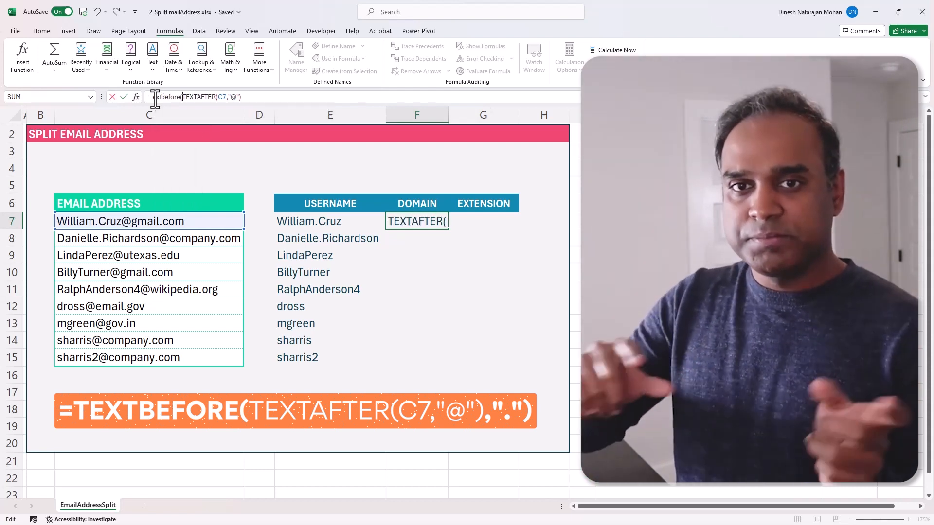
{"action": "left_click", "coordinate": [149, 97]}
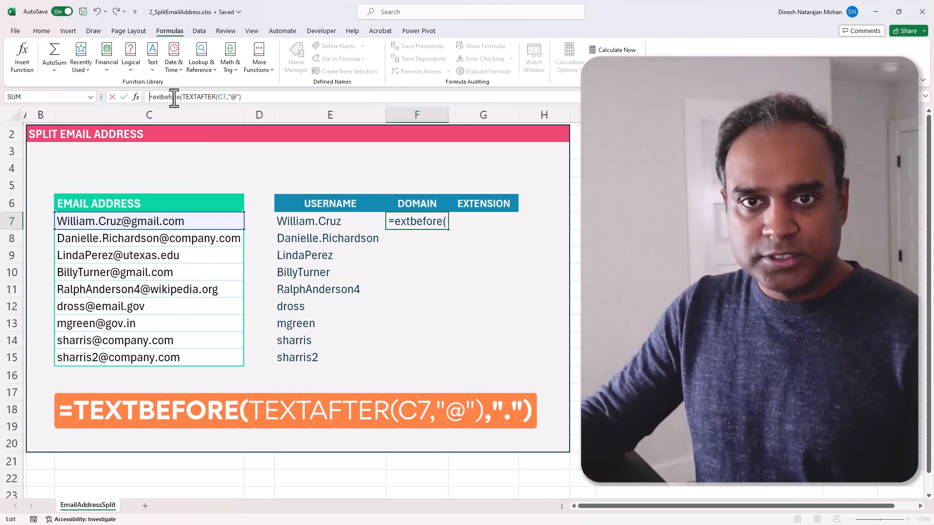
{"action": "type", "text": "T"}
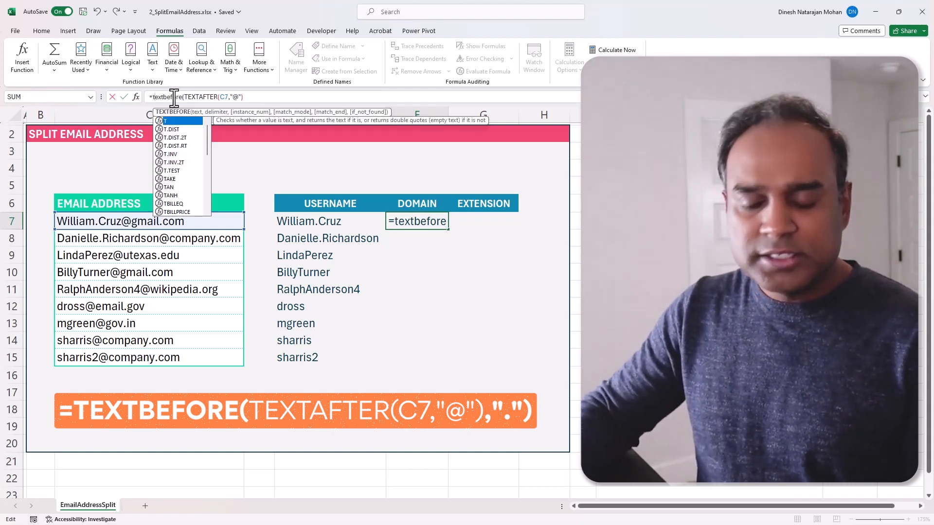
{"action": "left_click", "coordinate": [268, 101]}
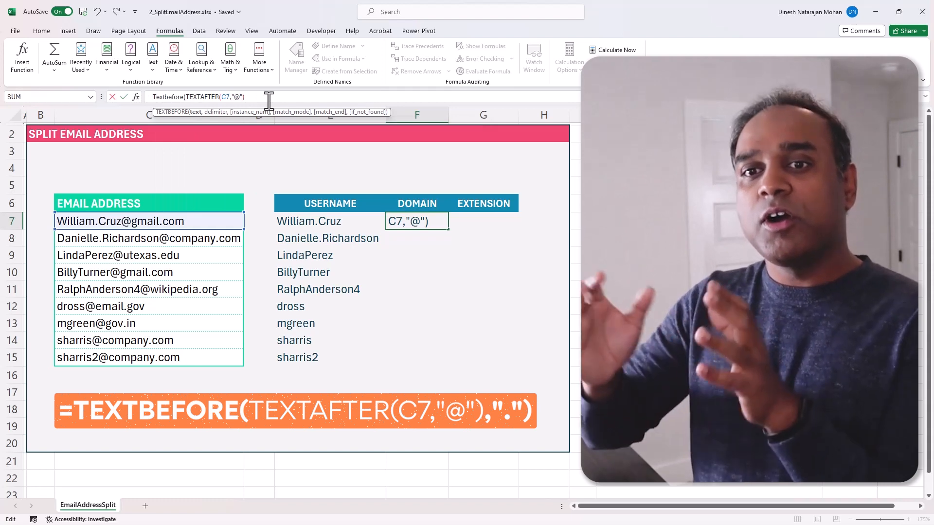
{"action": "type", "text": ",\"."}
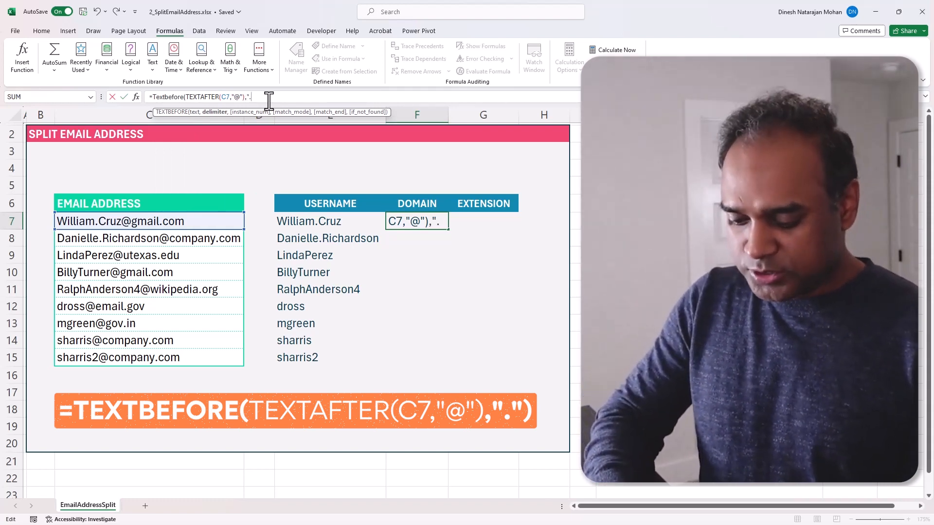
{"action": "key", "text": "Return"}
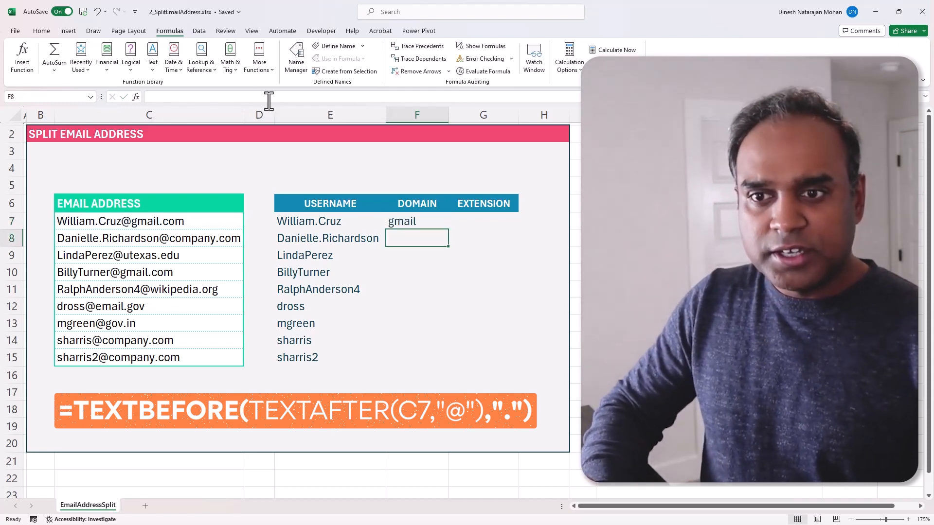
{"action": "key", "text": "Up"}
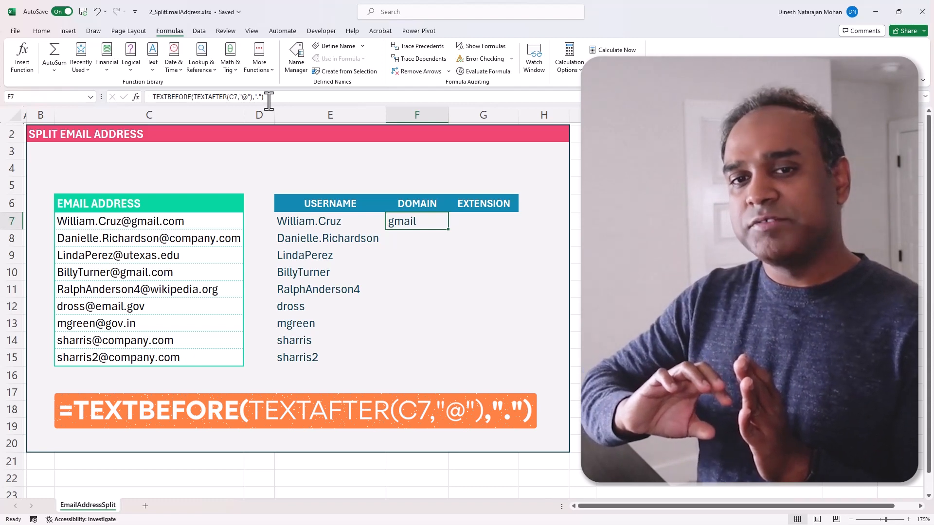
{"action": "double_click", "coordinate": [448, 232]}
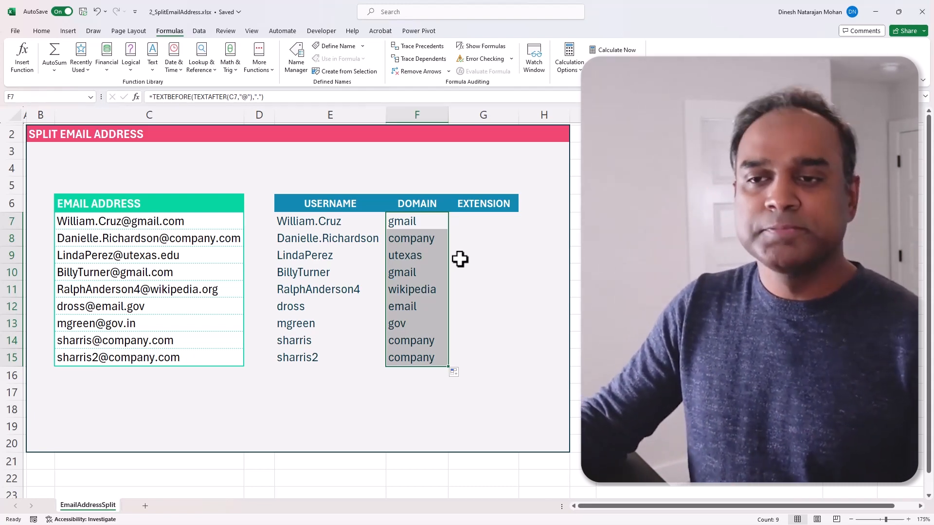
Try to extract the extension in G7 with the formula =TEXTAFTER(C7,".").
{"action": "left_click", "coordinate": [474, 222]}
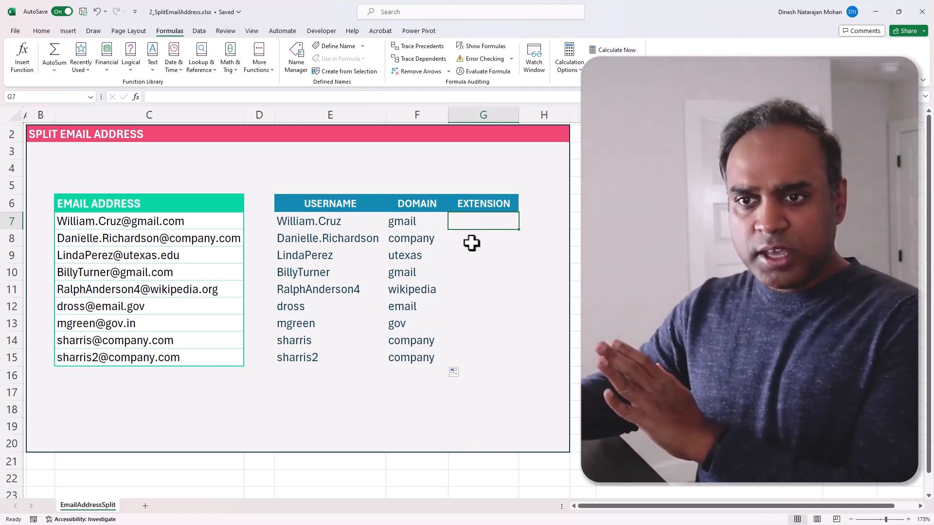
{"action": "type", "text": "=t"}
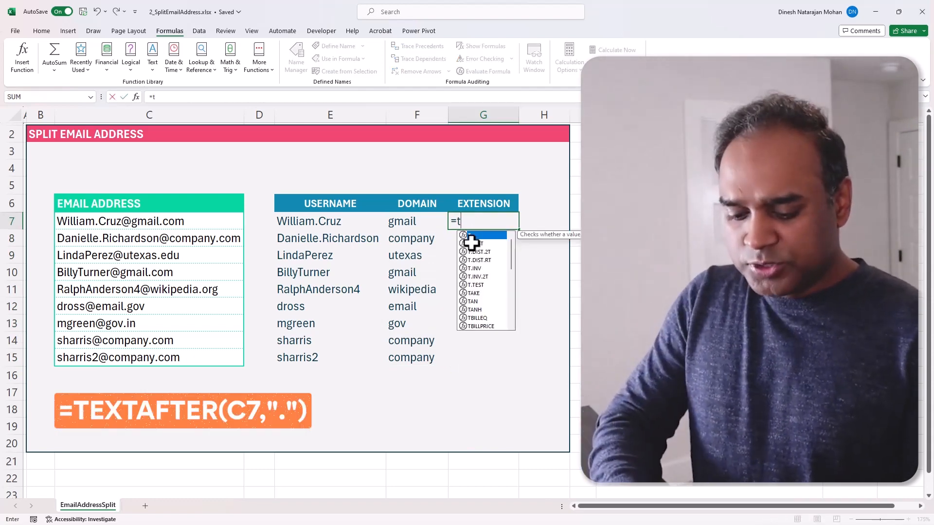
{"action": "type", "text": "ext"}
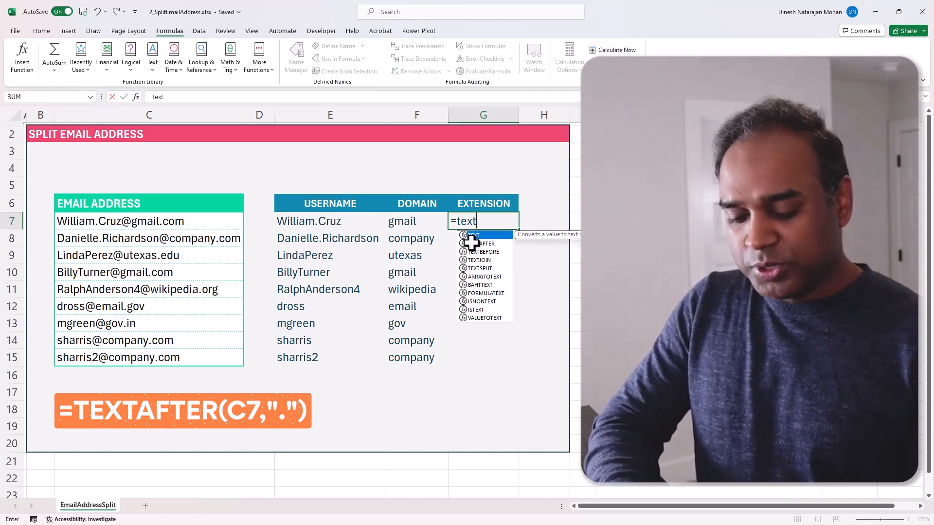
{"action": "type", "text": "after("}
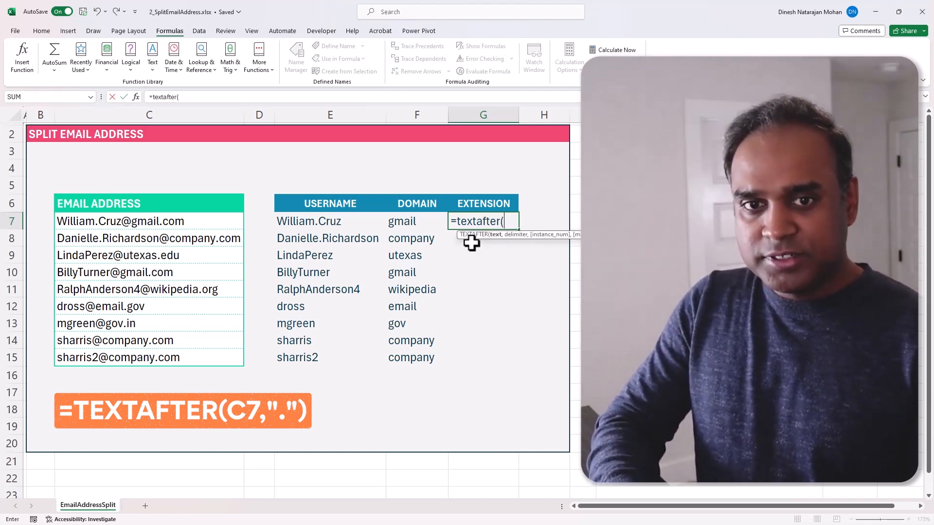
{"action": "left_click", "coordinate": [214, 222]}
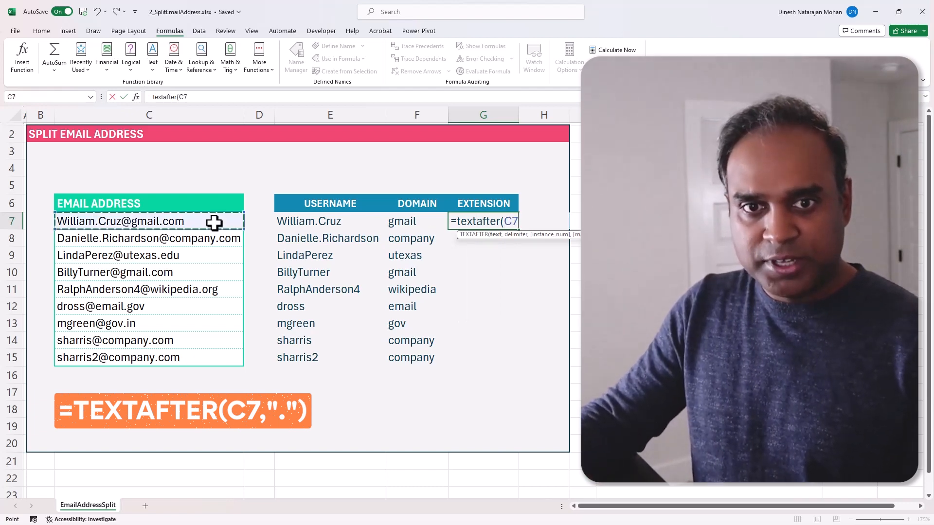
{"action": "type", "text": ","}
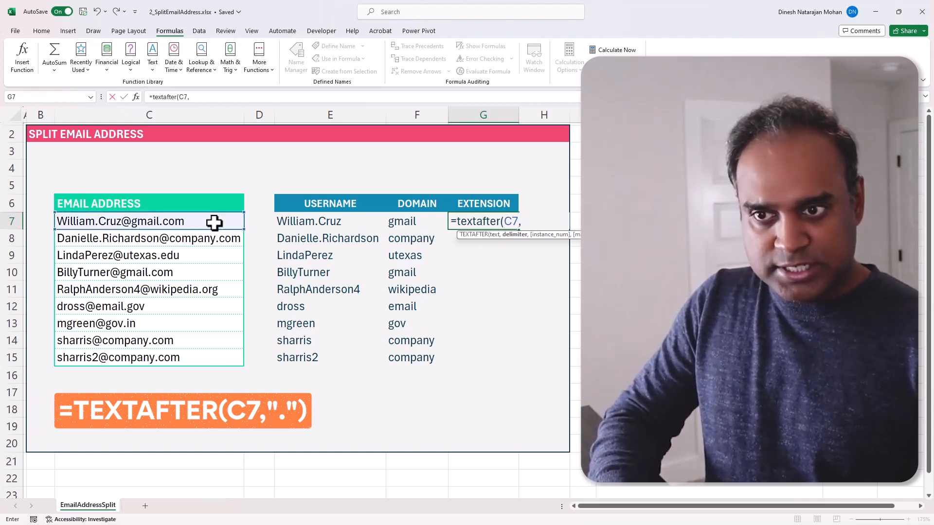
{"action": "type", "text": "\".\")"}
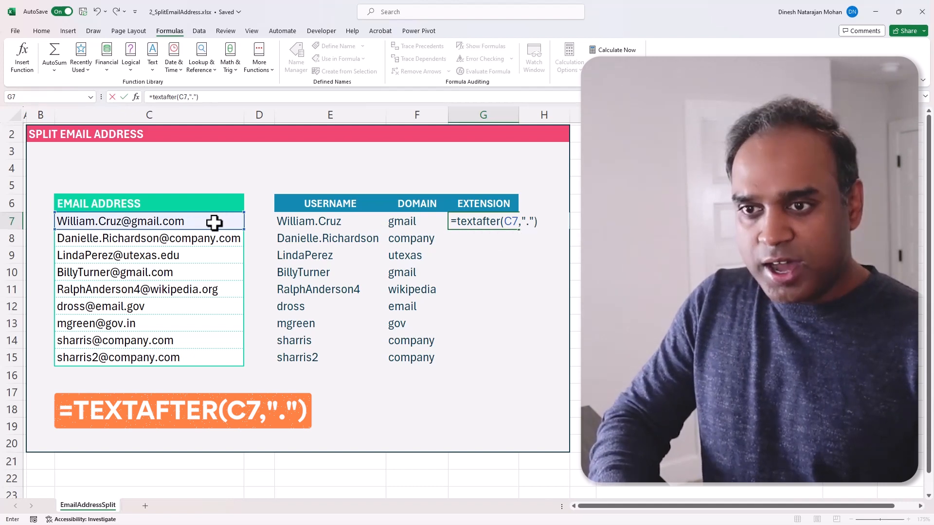
{"action": "key", "text": "Return"}
Replace the extension formula in G7 with =TEXTAFTER(C7,"@") to extract everything after the @ sign.
{"action": "key", "text": "Up"}
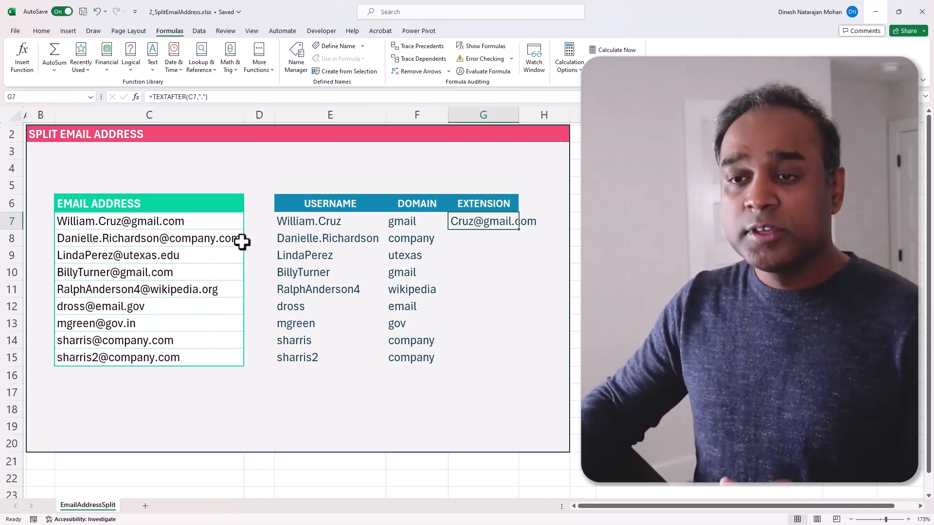
{"action": "type", "text": "="}
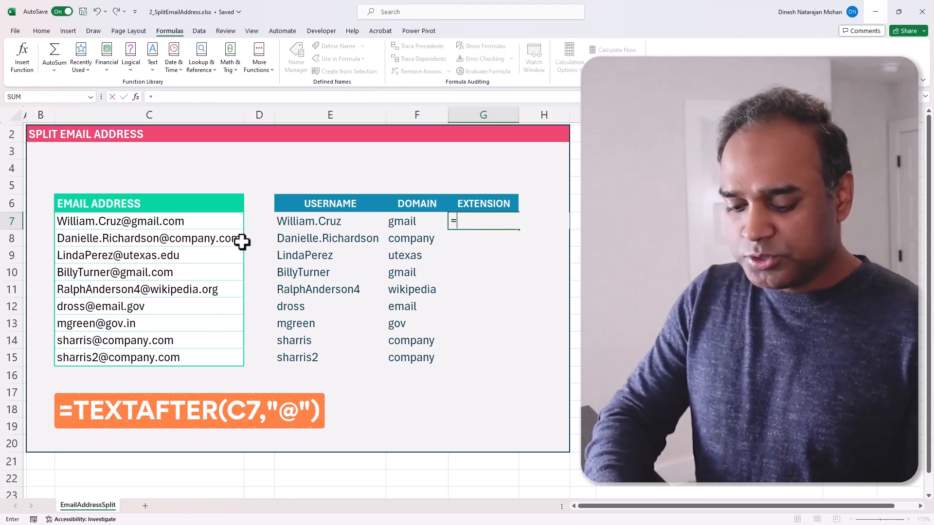
{"action": "type", "text": "textafter"}
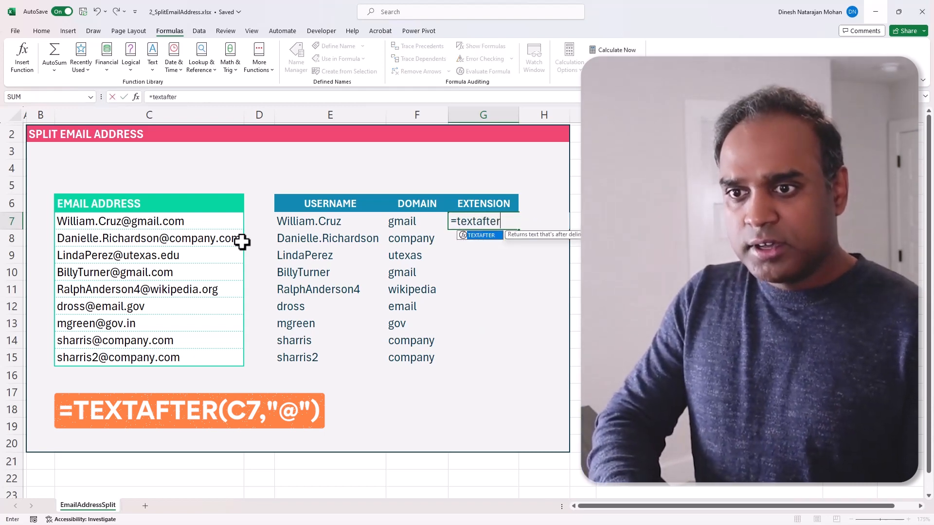
{"action": "type", "text": "("}
{"action": "left_click", "coordinate": [137, 220]}
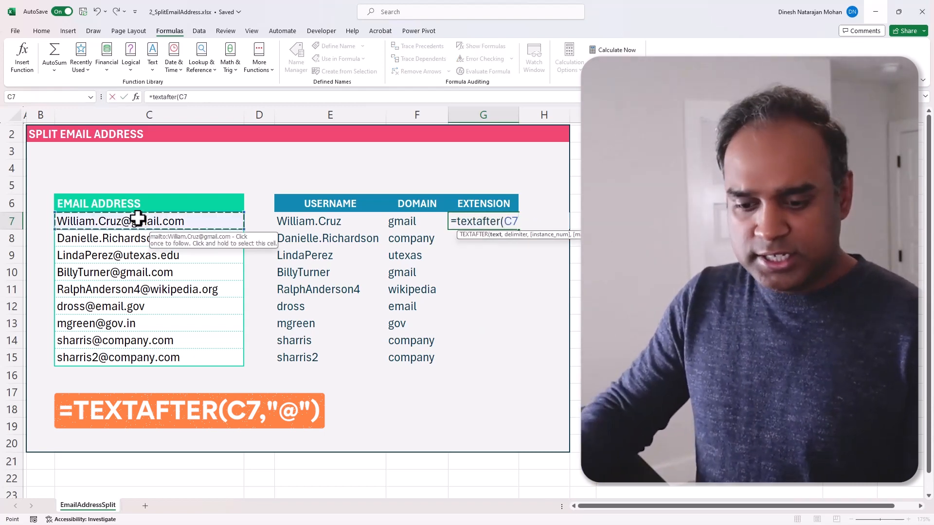
{"action": "type", "text": ","}
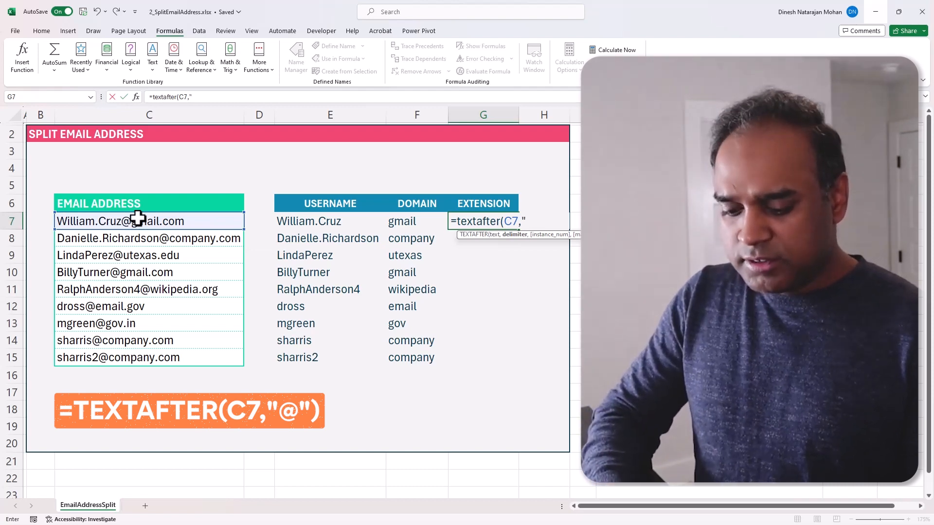
{"action": "type", "text": "\"@\""}
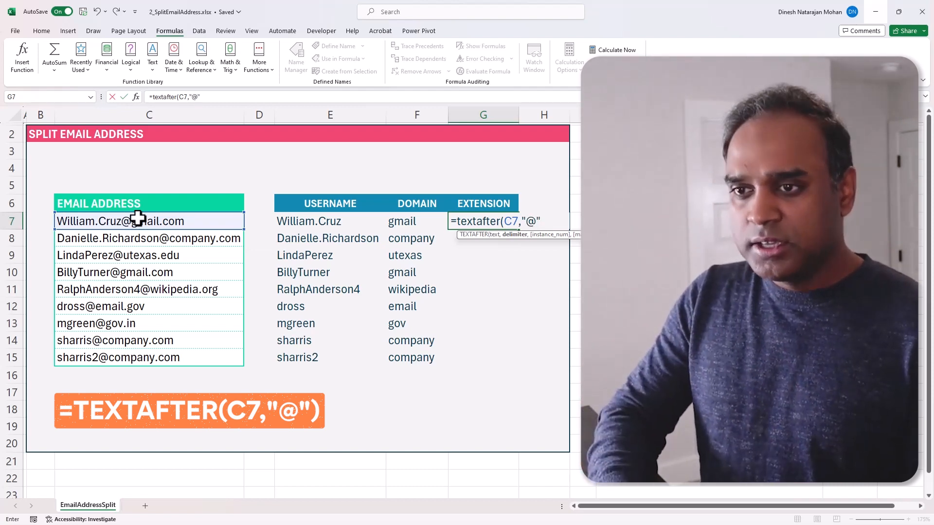
{"action": "type", "text": ")"}
{"action": "key", "text": "Return"}
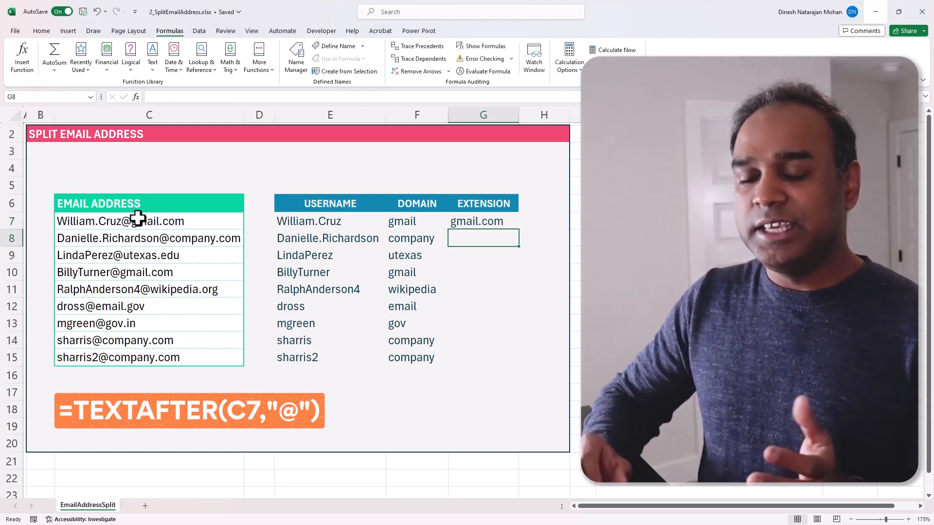
Edit the G7 formula to =TEXTAFTER(TEXTAFTER(C7,"@"),".") and fill it down through G15.
{"action": "key", "text": "Up"}
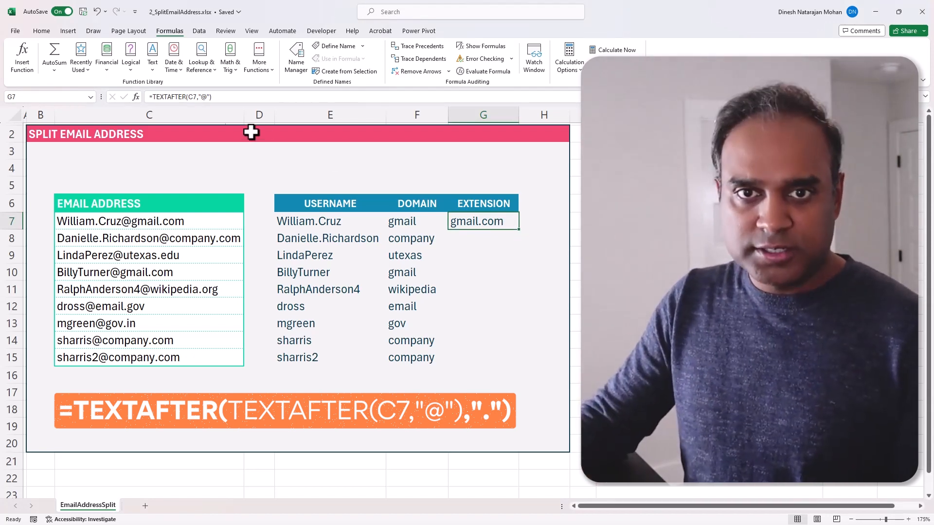
{"action": "left_click", "coordinate": [159, 97]}
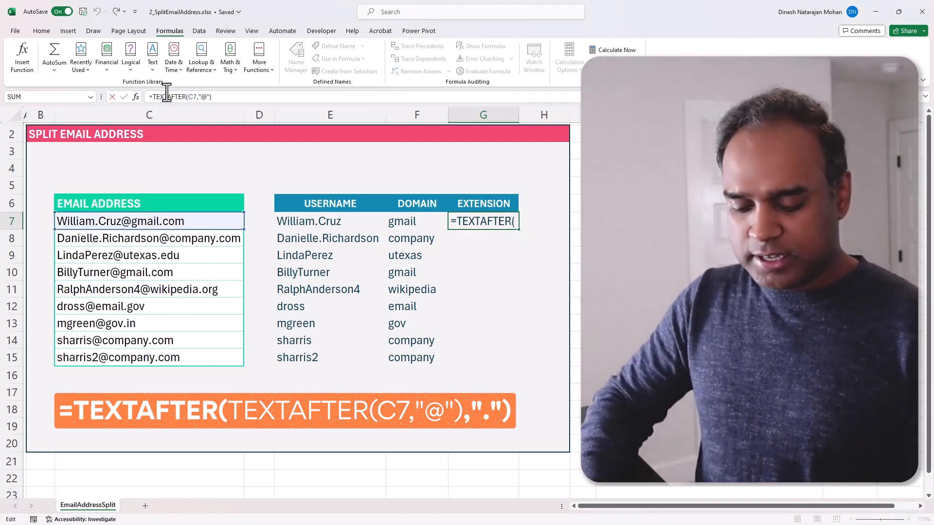
{"action": "type", "text": "TEXATEXTA"}
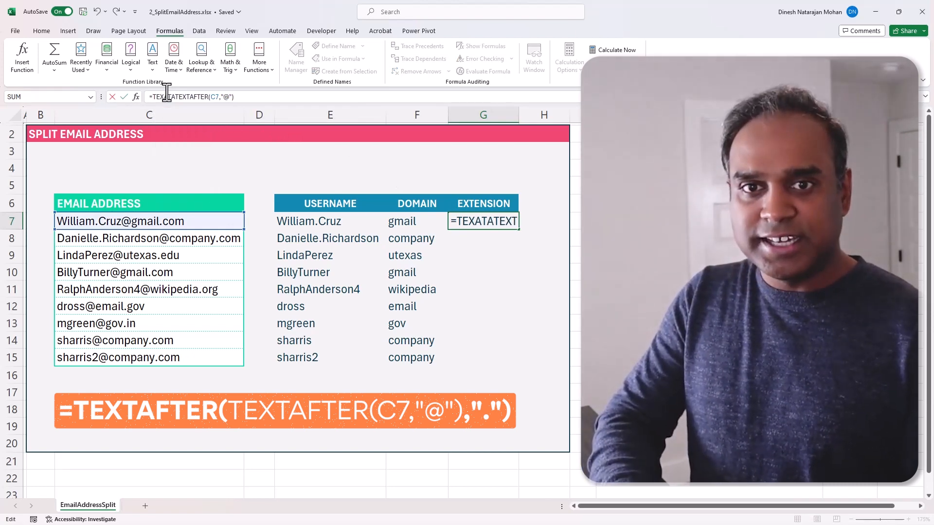
{"action": "key", "text": "BackSpace"}
{"action": "key", "text": "BackSpace"}
{"action": "key", "text": "BackSpace"}
{"action": "type", "text": "T"}
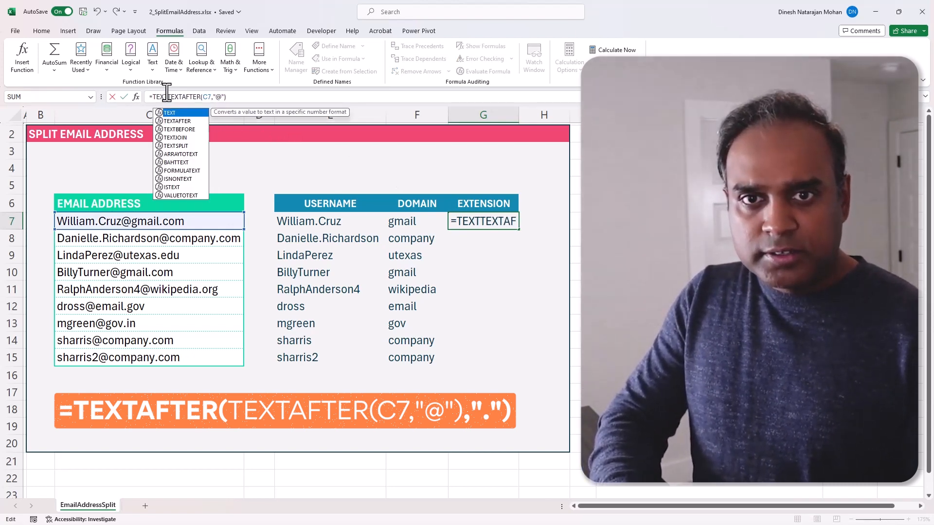
{"action": "type", "text": "AFTER("}
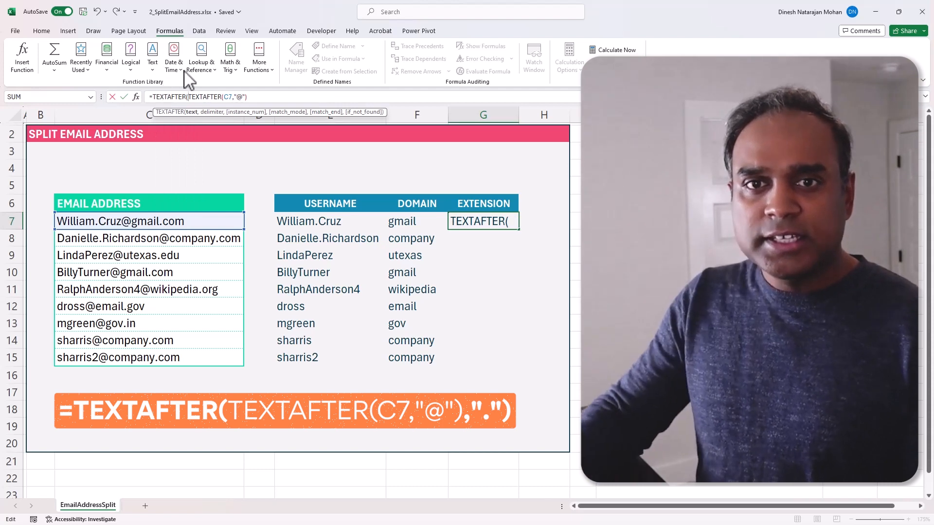
{"action": "left_click", "coordinate": [267, 97]}
{"action": "type", "text": ","}
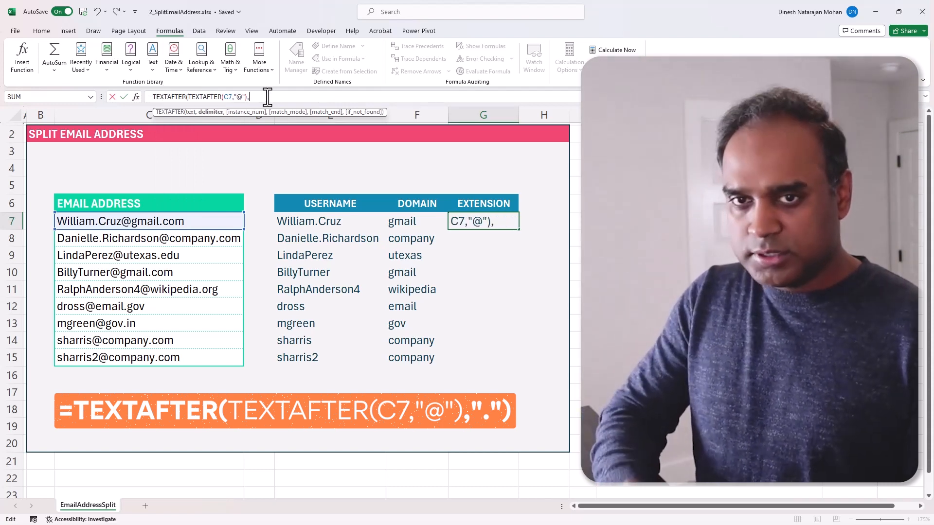
{"action": "type", "text": "\""}
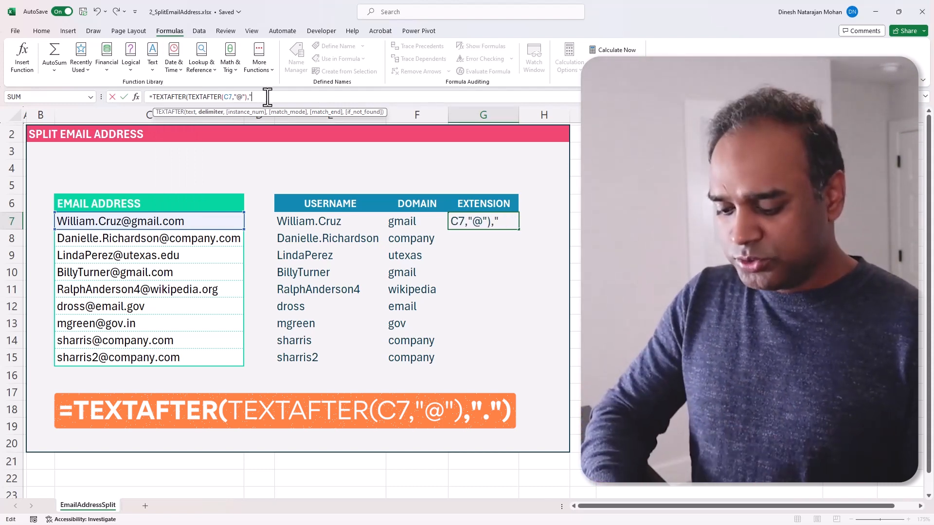
{"action": "type", "text": ".\")"}
{"action": "key", "text": "ctrl+Return"}
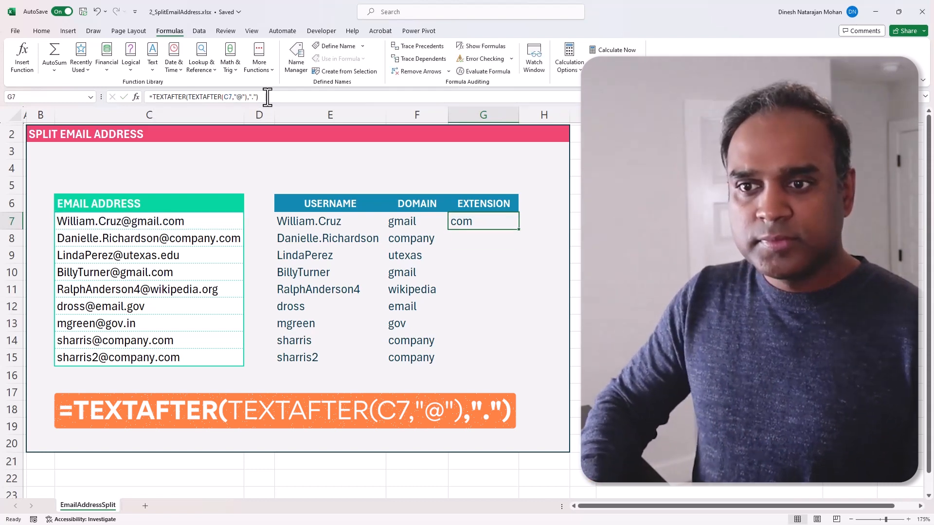
{"action": "left_click_drag", "start_coordinate": [518, 231], "coordinate": [497, 360]}
Review the filled extension formulas in G9, G11 and G12, plus the username and domain formulas in E7 and F7.
{"action": "left_click", "coordinate": [491, 262]}
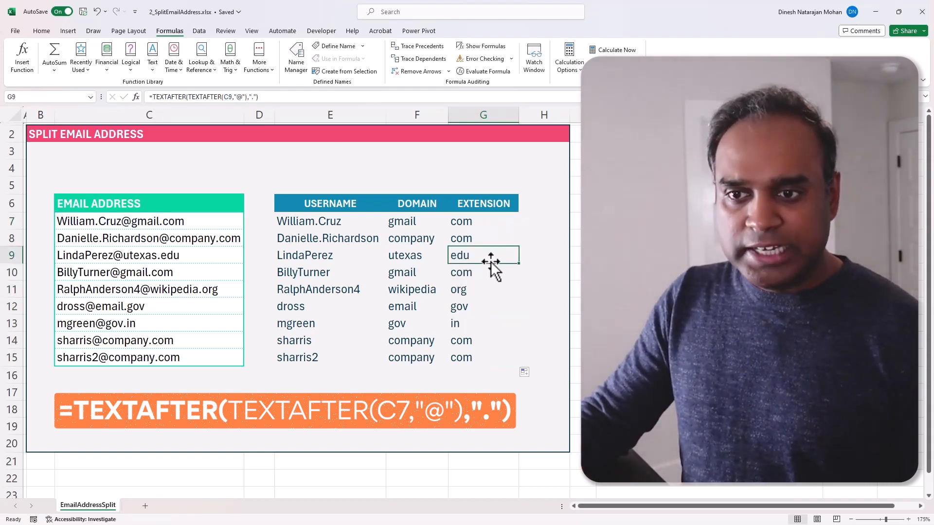
{"action": "left_click", "coordinate": [474, 293]}
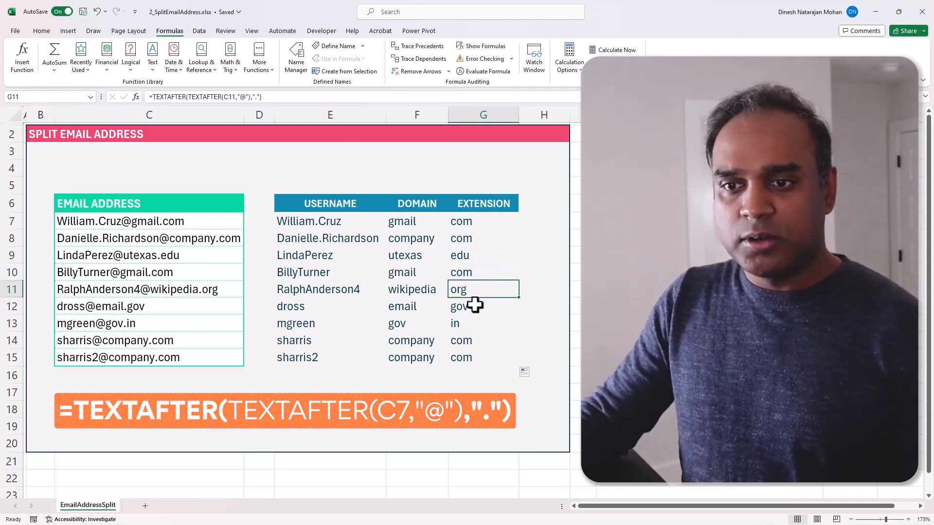
{"action": "left_click", "coordinate": [476, 305]}
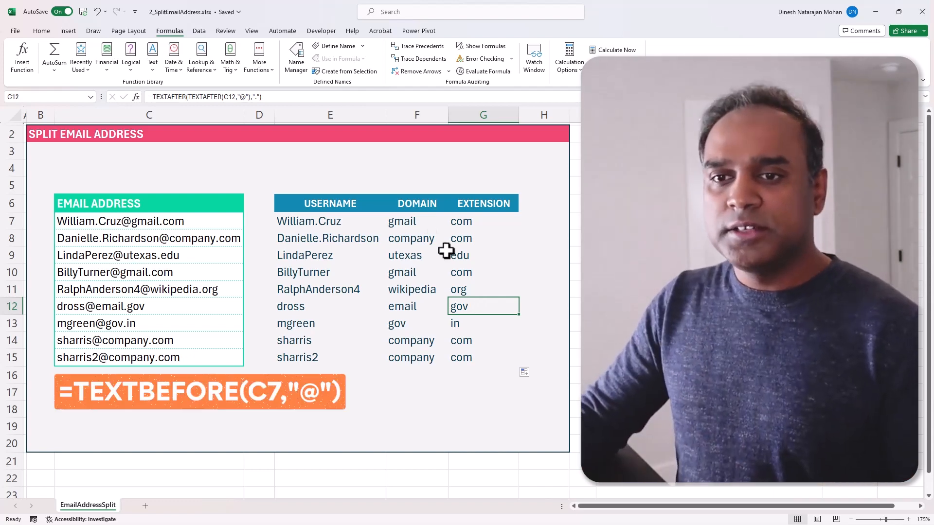
{"action": "left_click", "coordinate": [365, 225]}
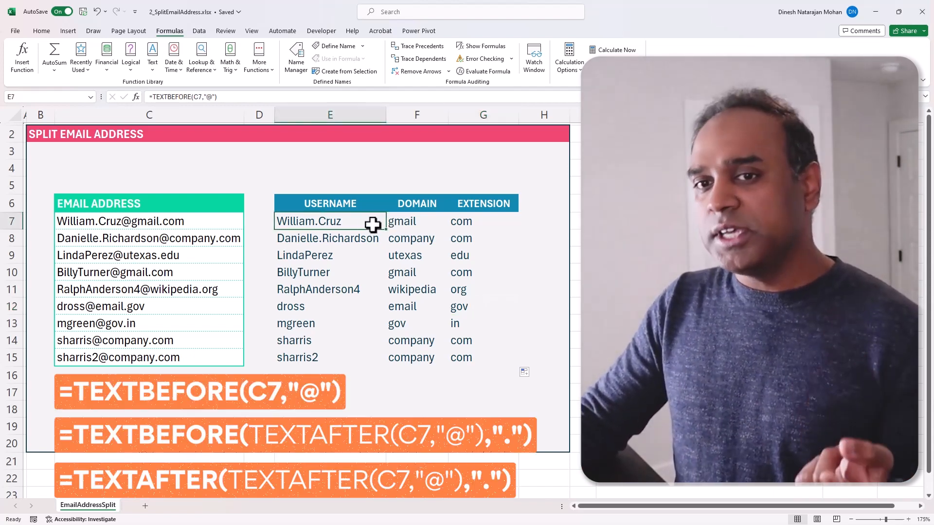
{"action": "left_click", "coordinate": [397, 221]}
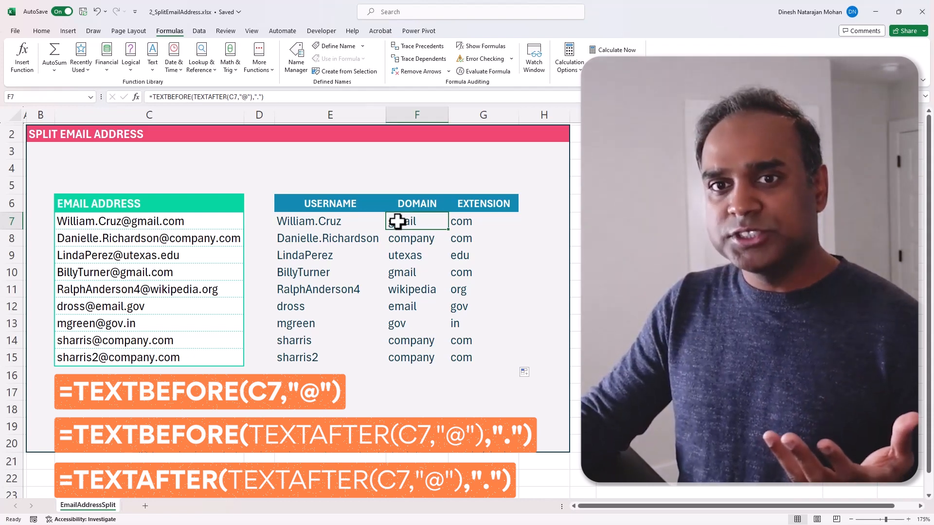